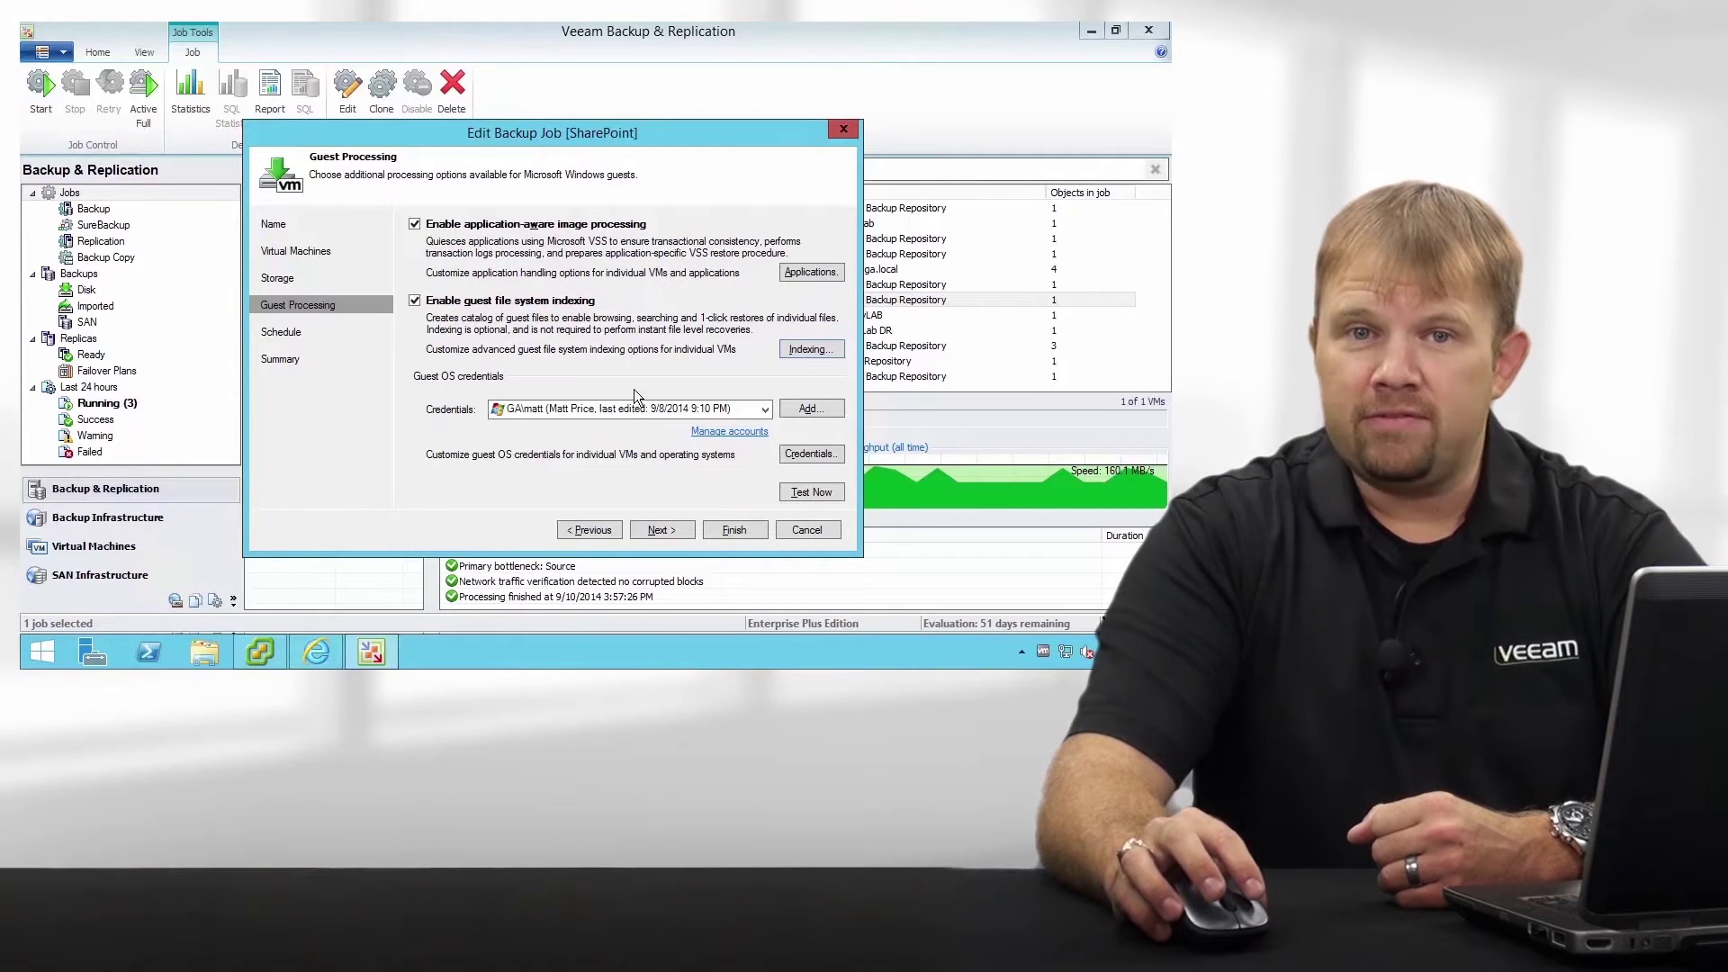
# Check the per-VM indexing settings, discard the SharePoint job edits, and switch to Enterprise Manager.
pyautogui.click(807, 349)
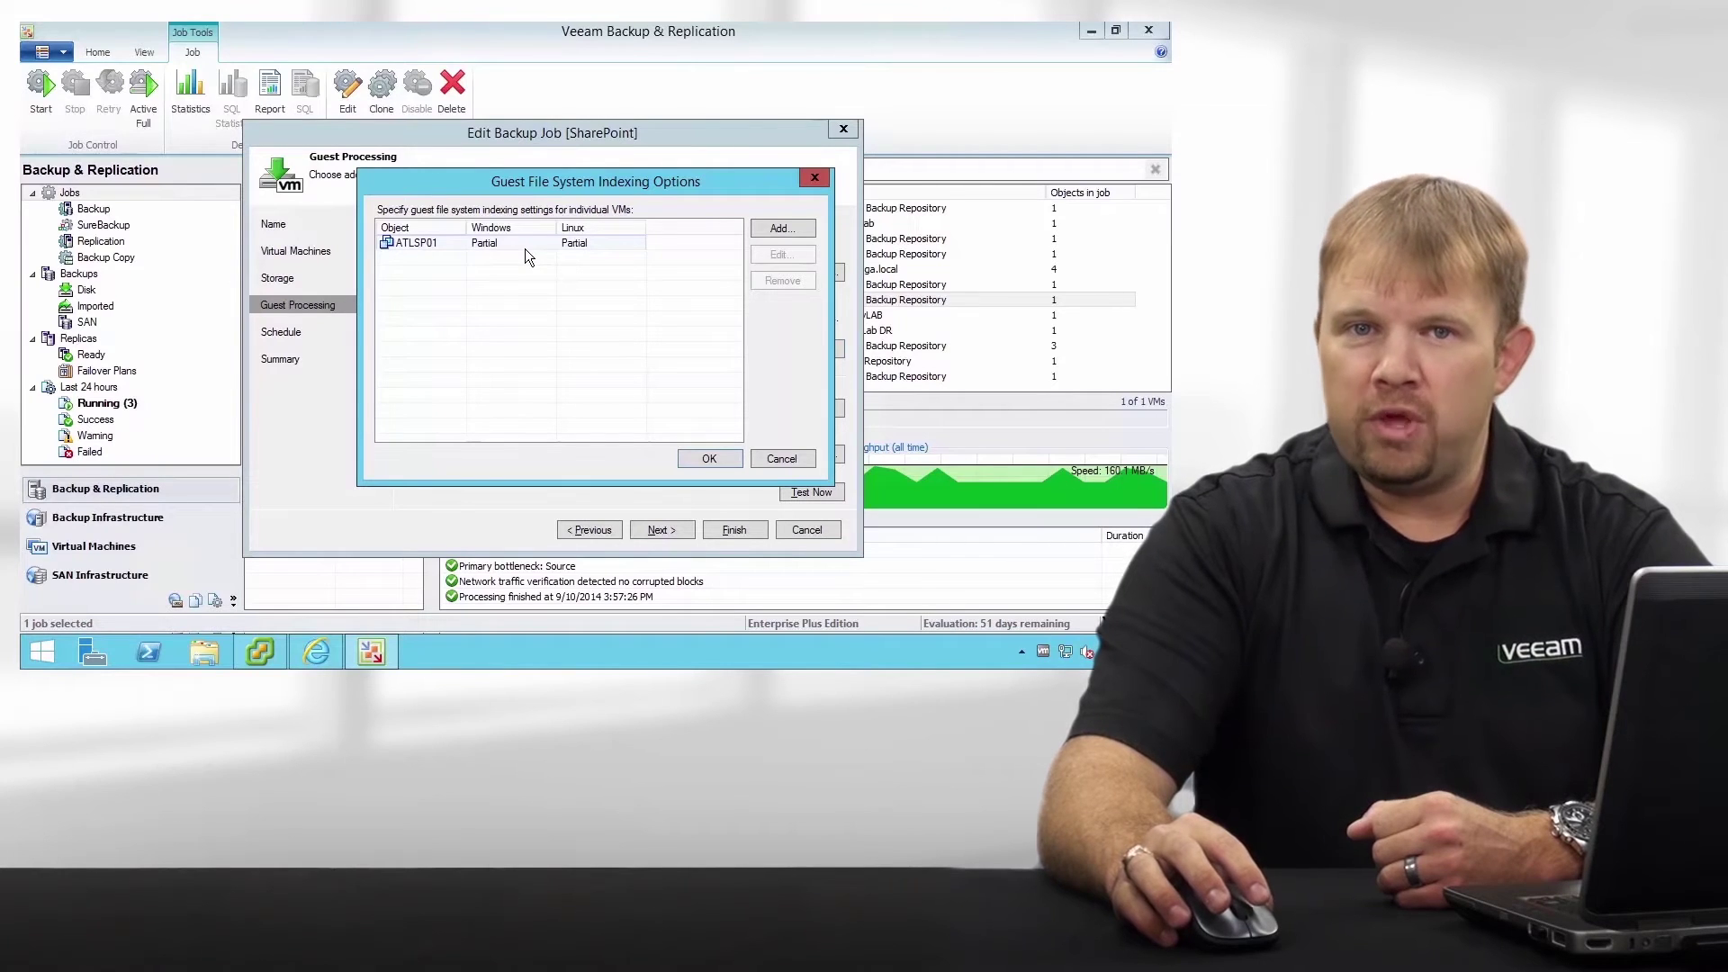
pyautogui.click(775, 460)
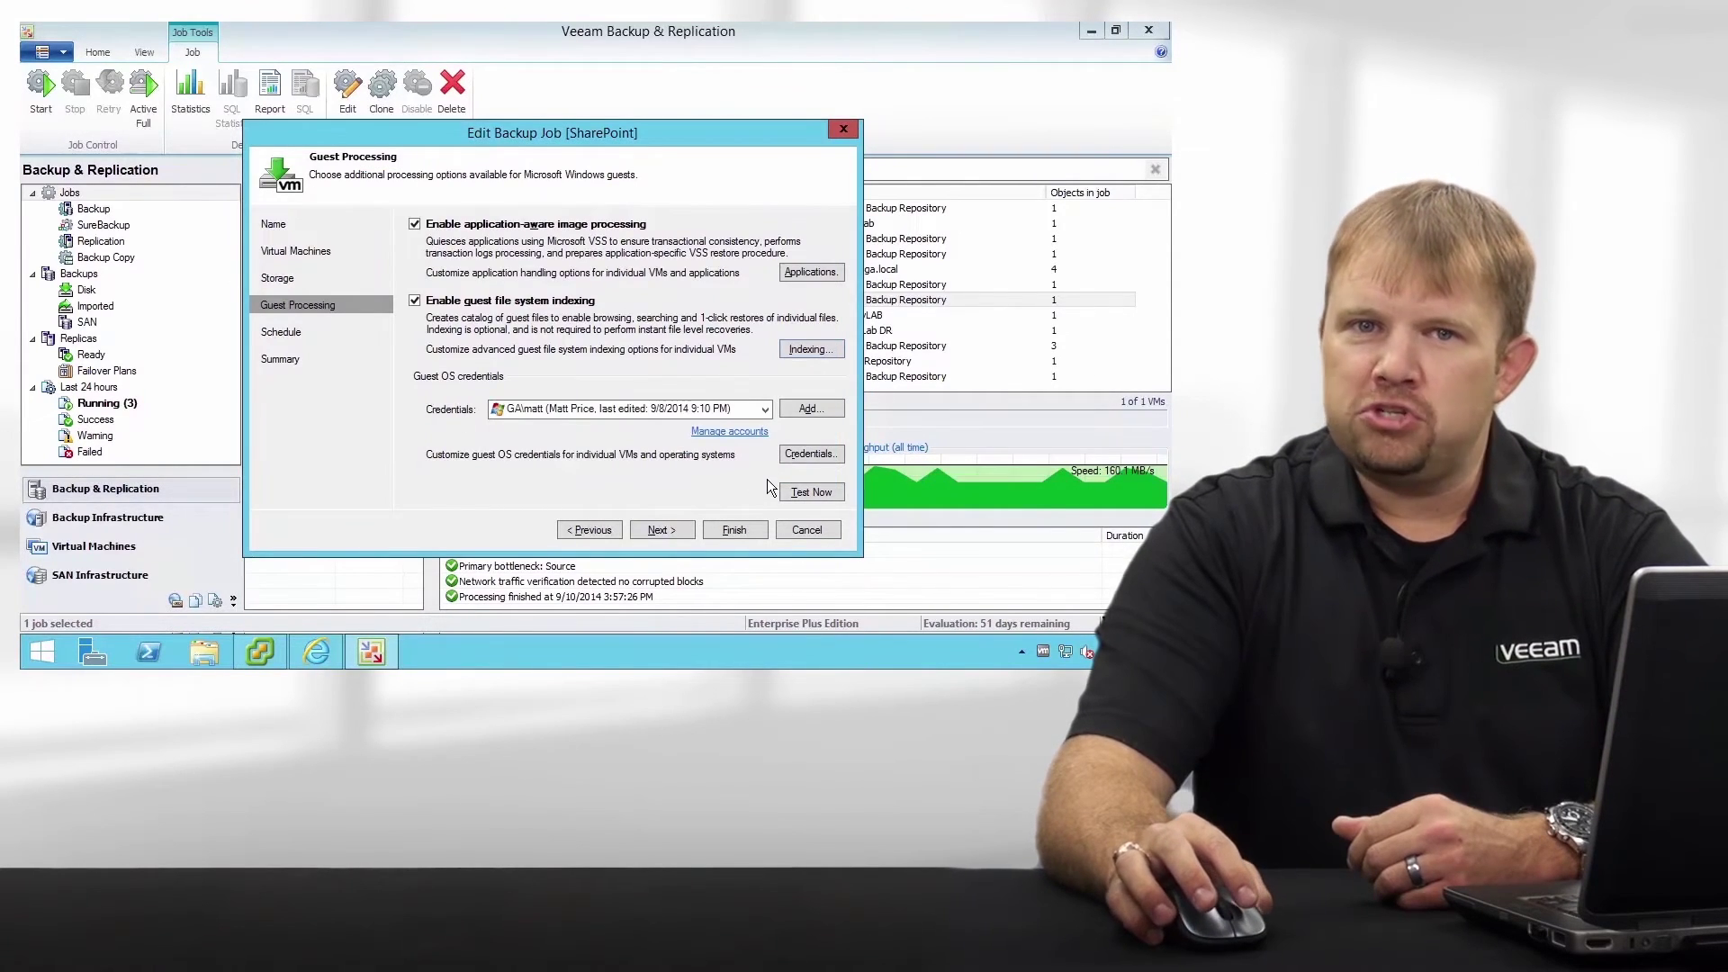
pyautogui.click(797, 530)
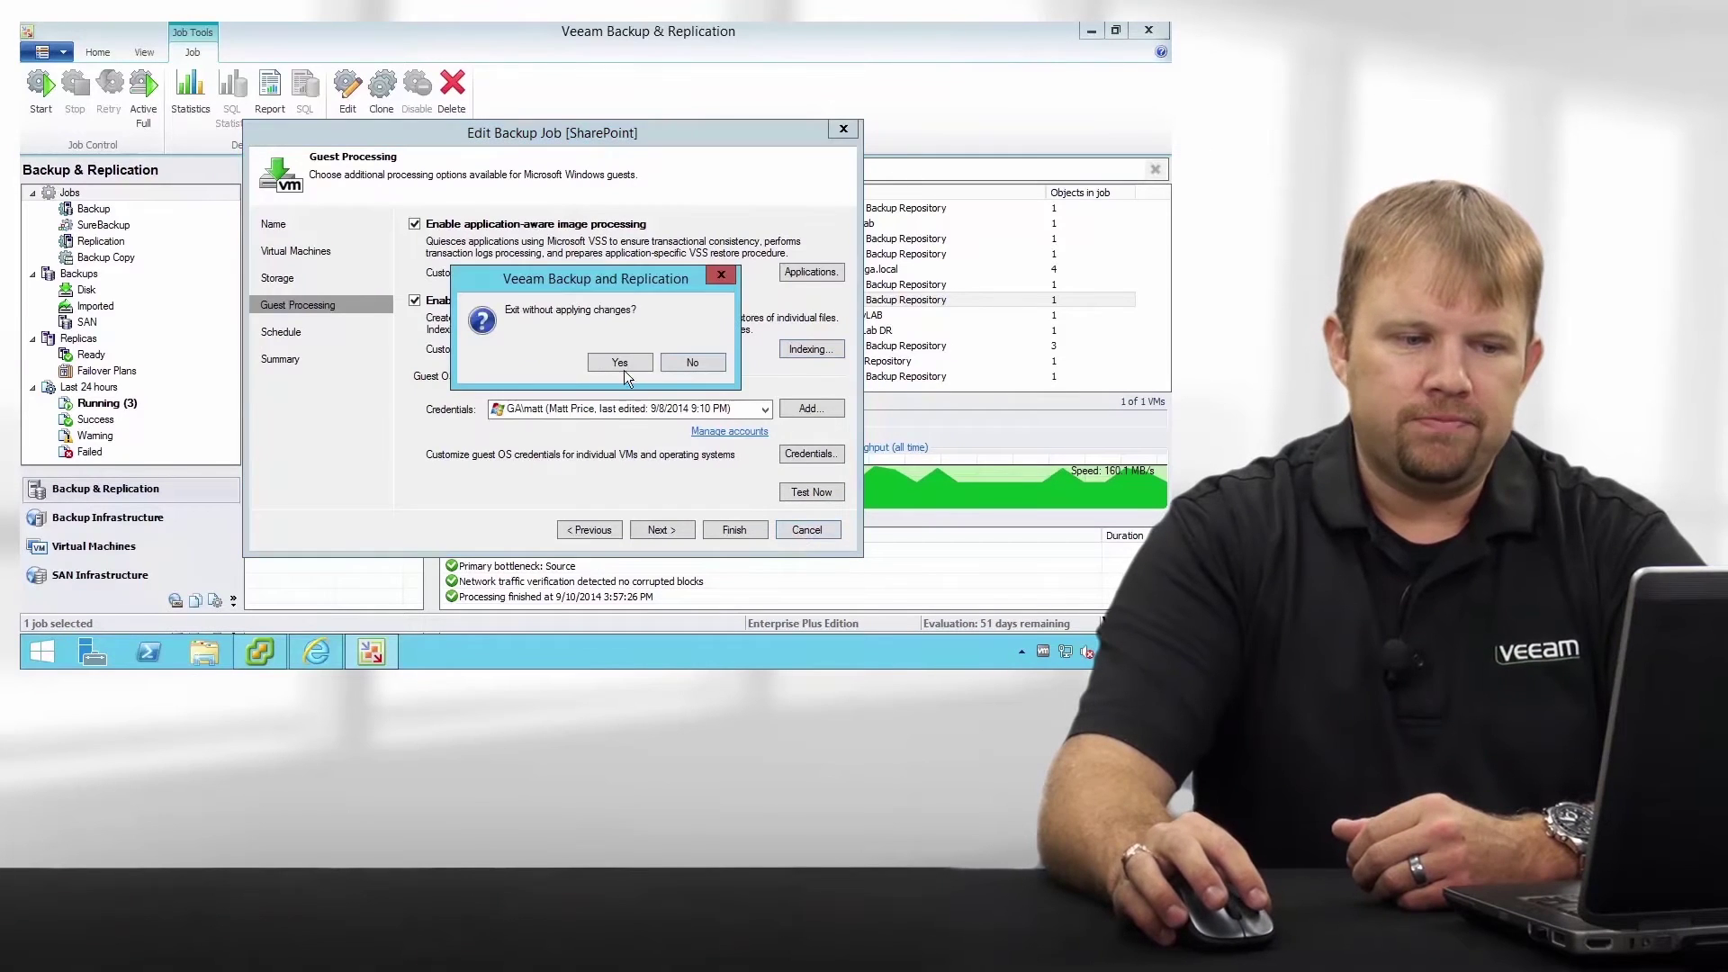
pyautogui.click(620, 362)
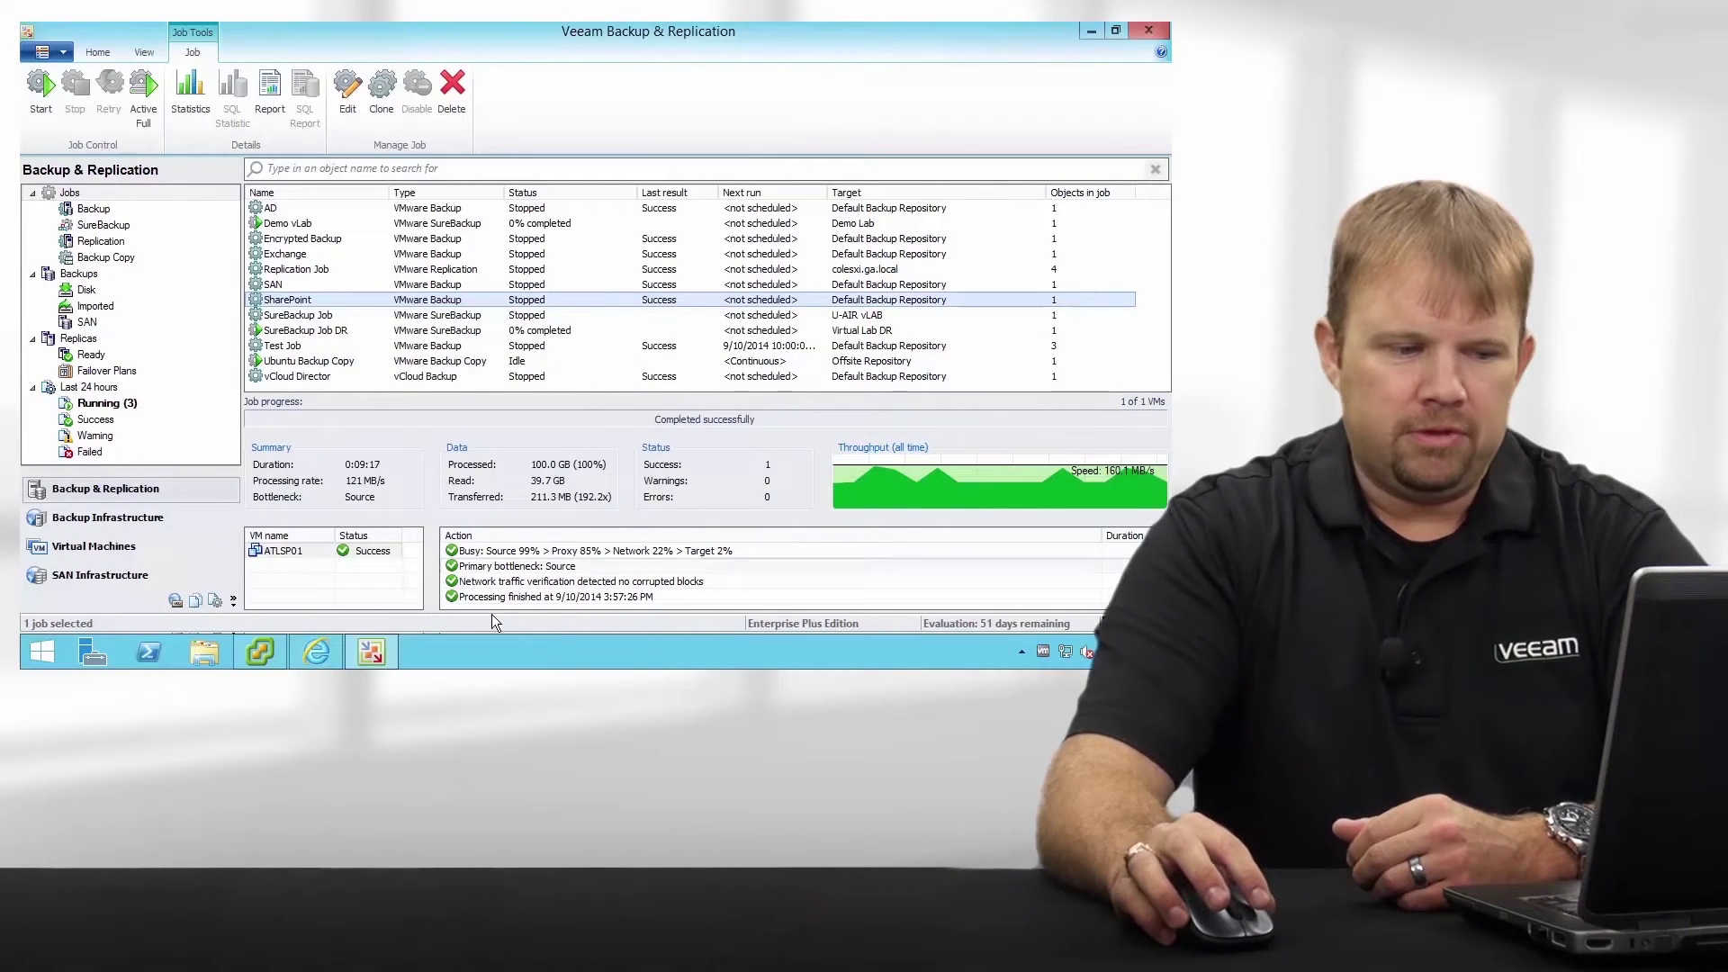
pyautogui.click(316, 652)
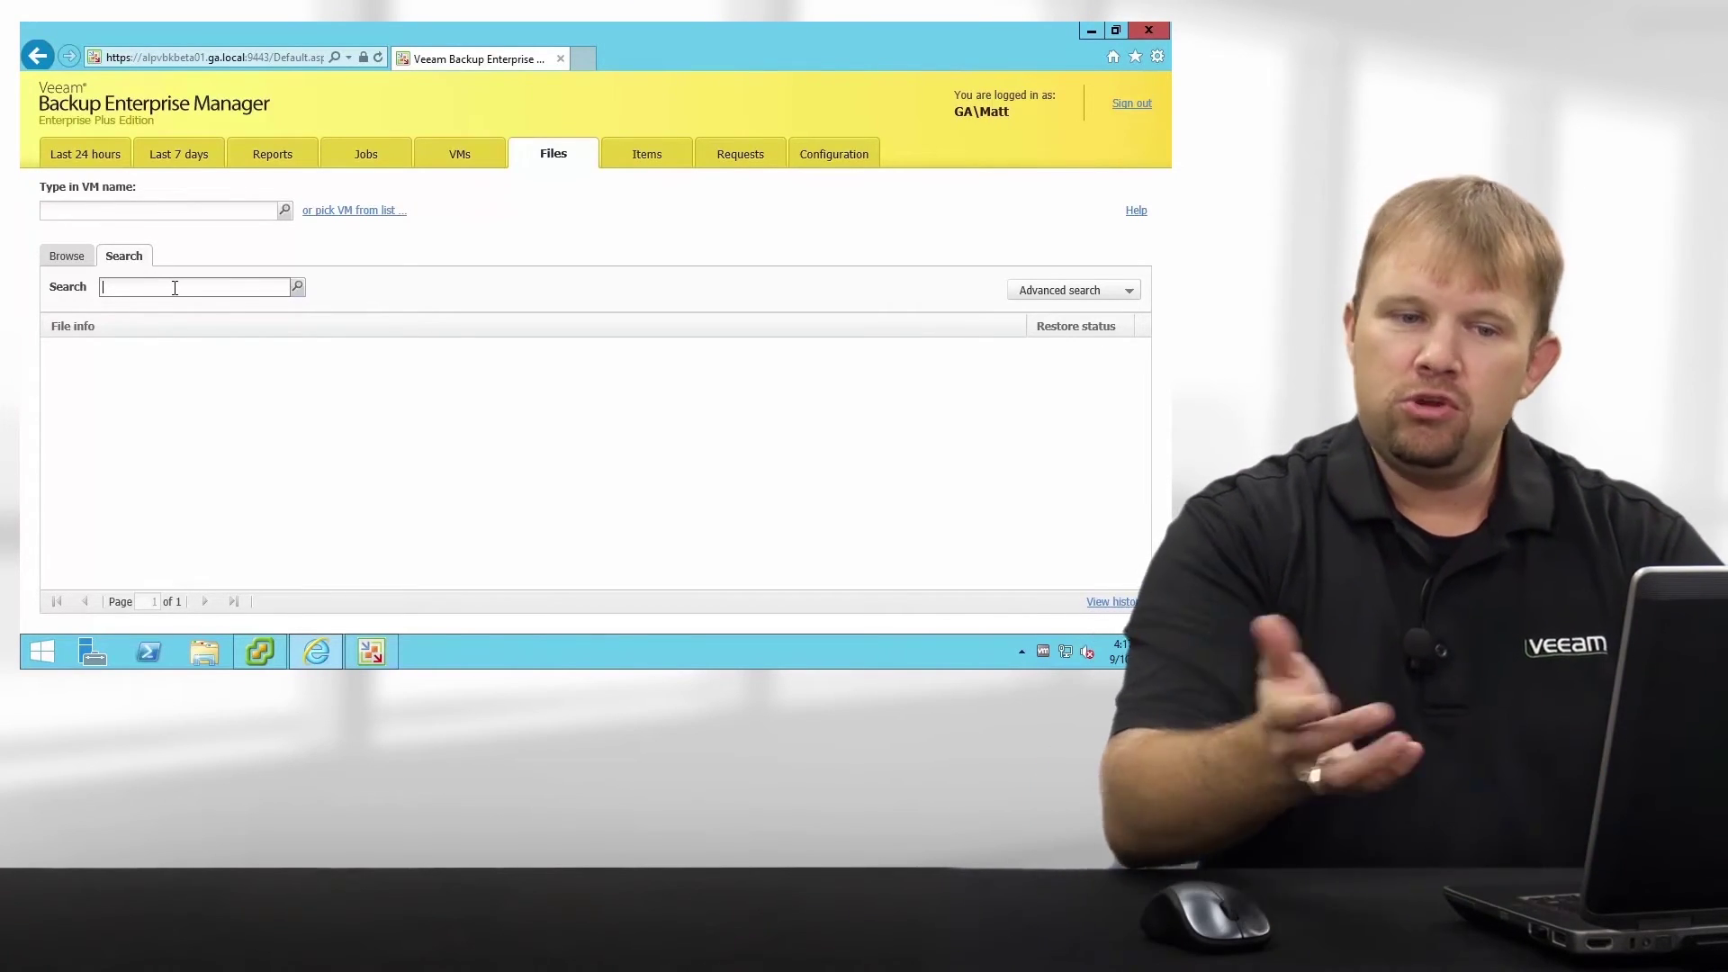
pyautogui.write('corpor')
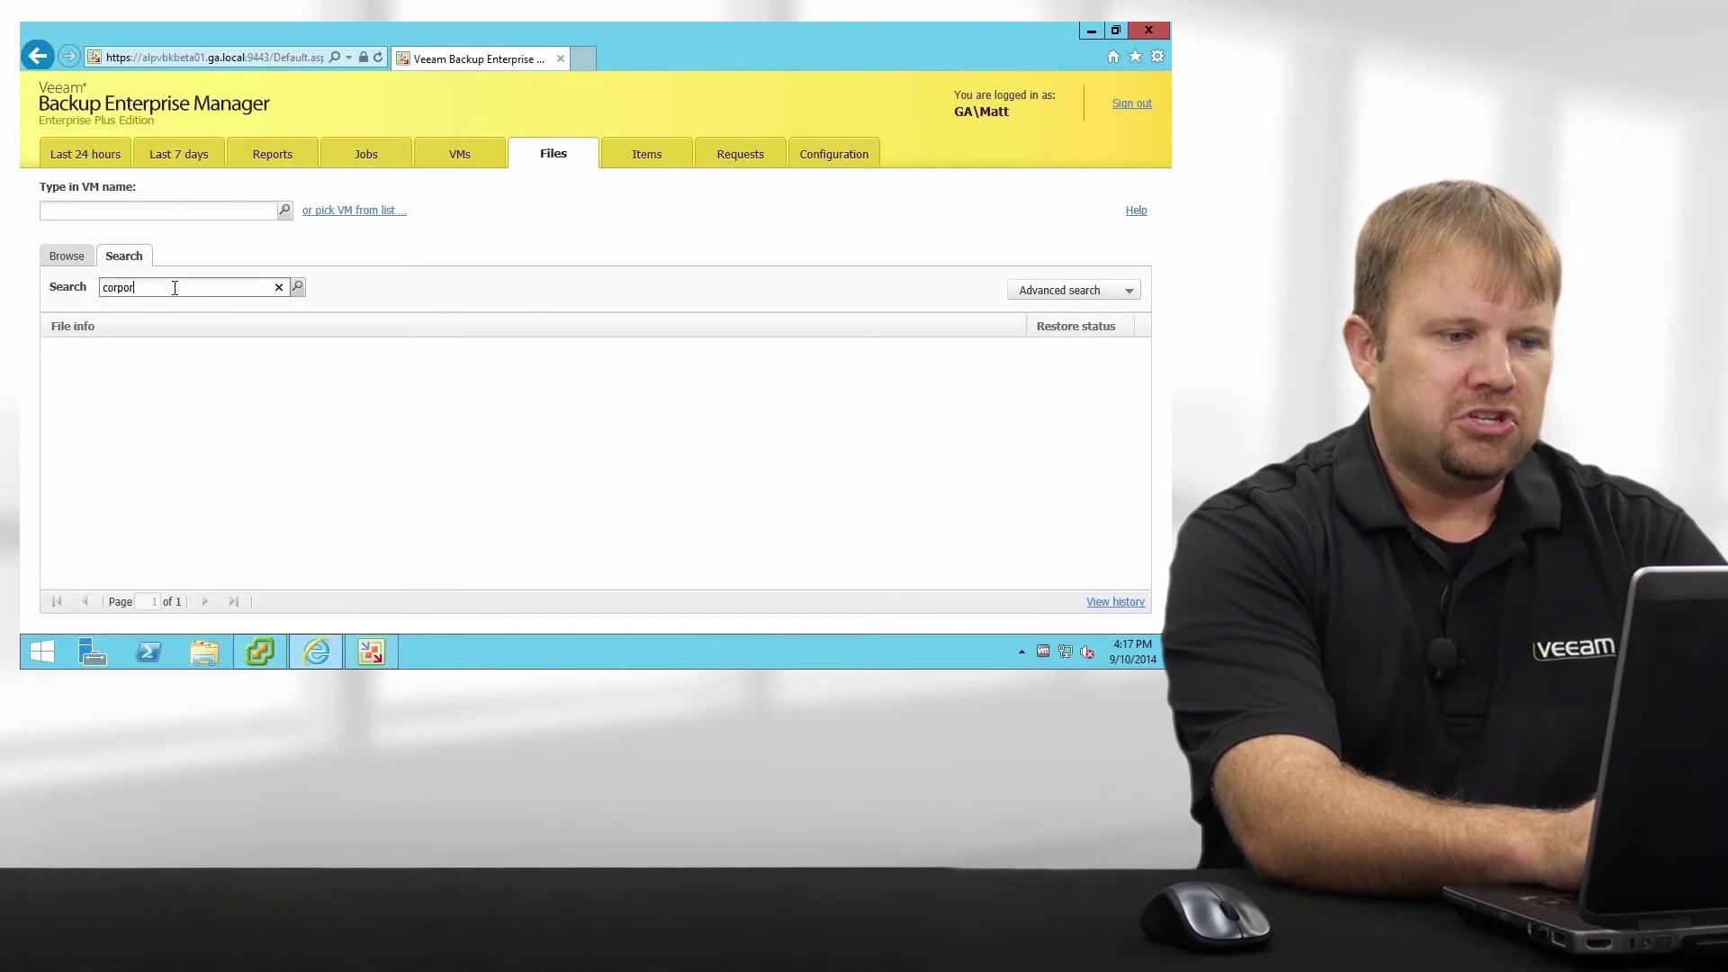
pyautogui.write('ate')
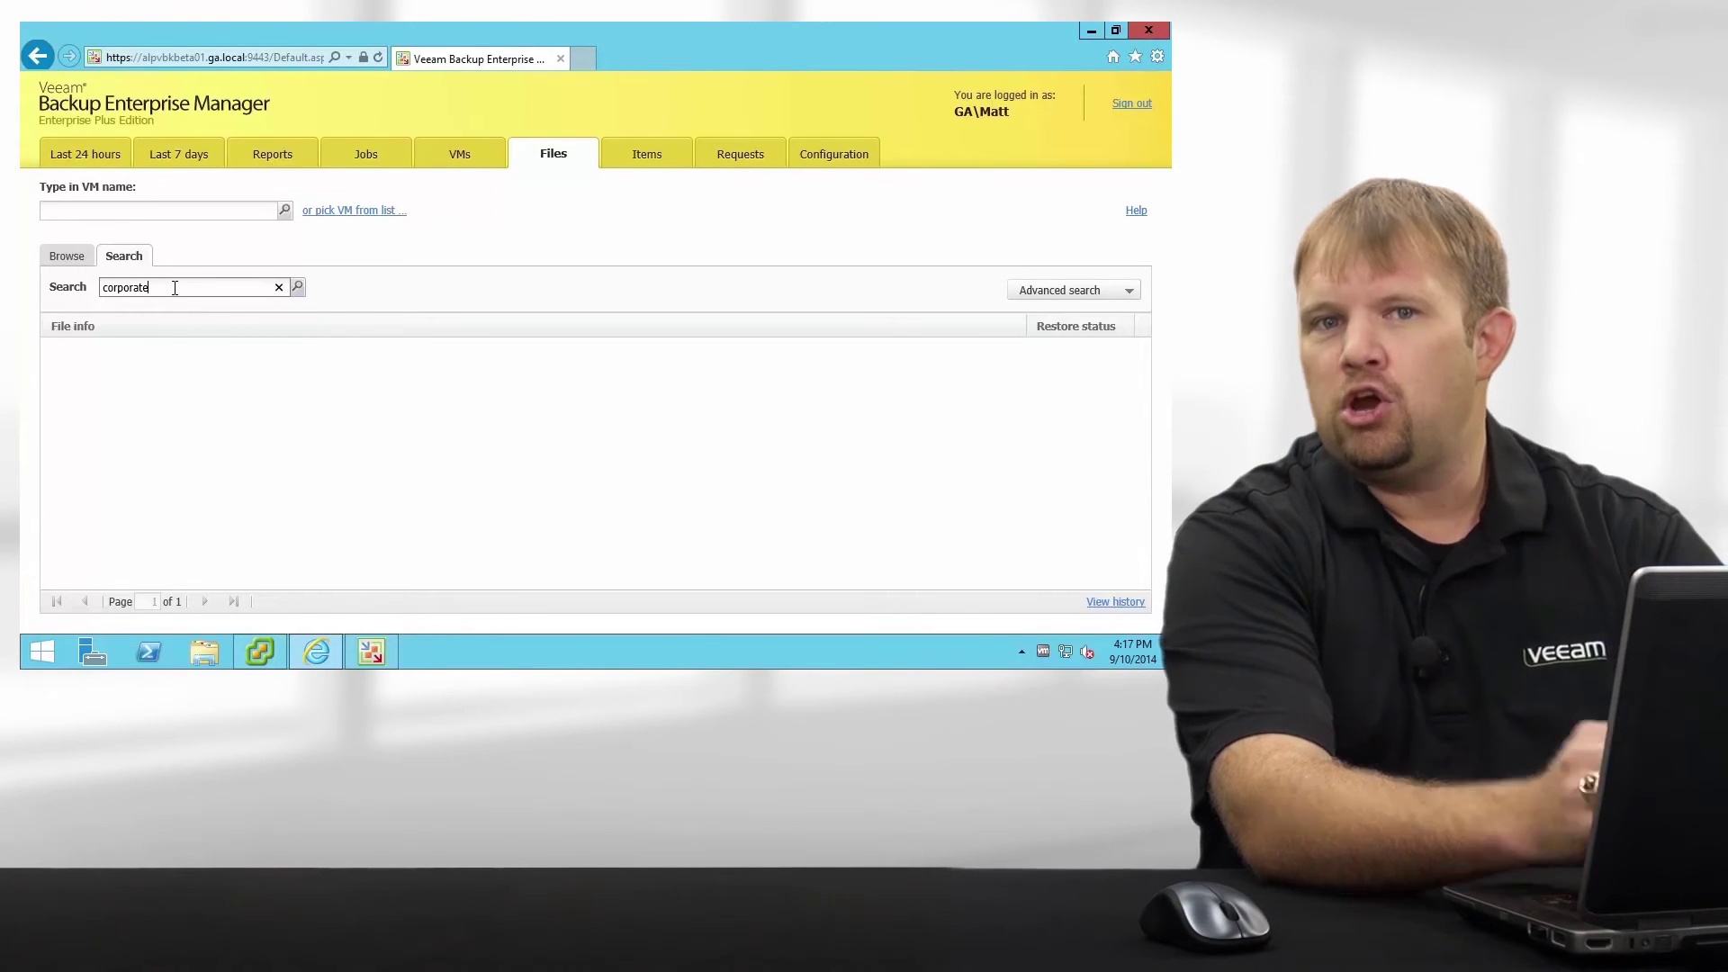
# Show the advanced file search filters and search for the wildcard corporate*.pptx.
pyautogui.click(1051, 291)
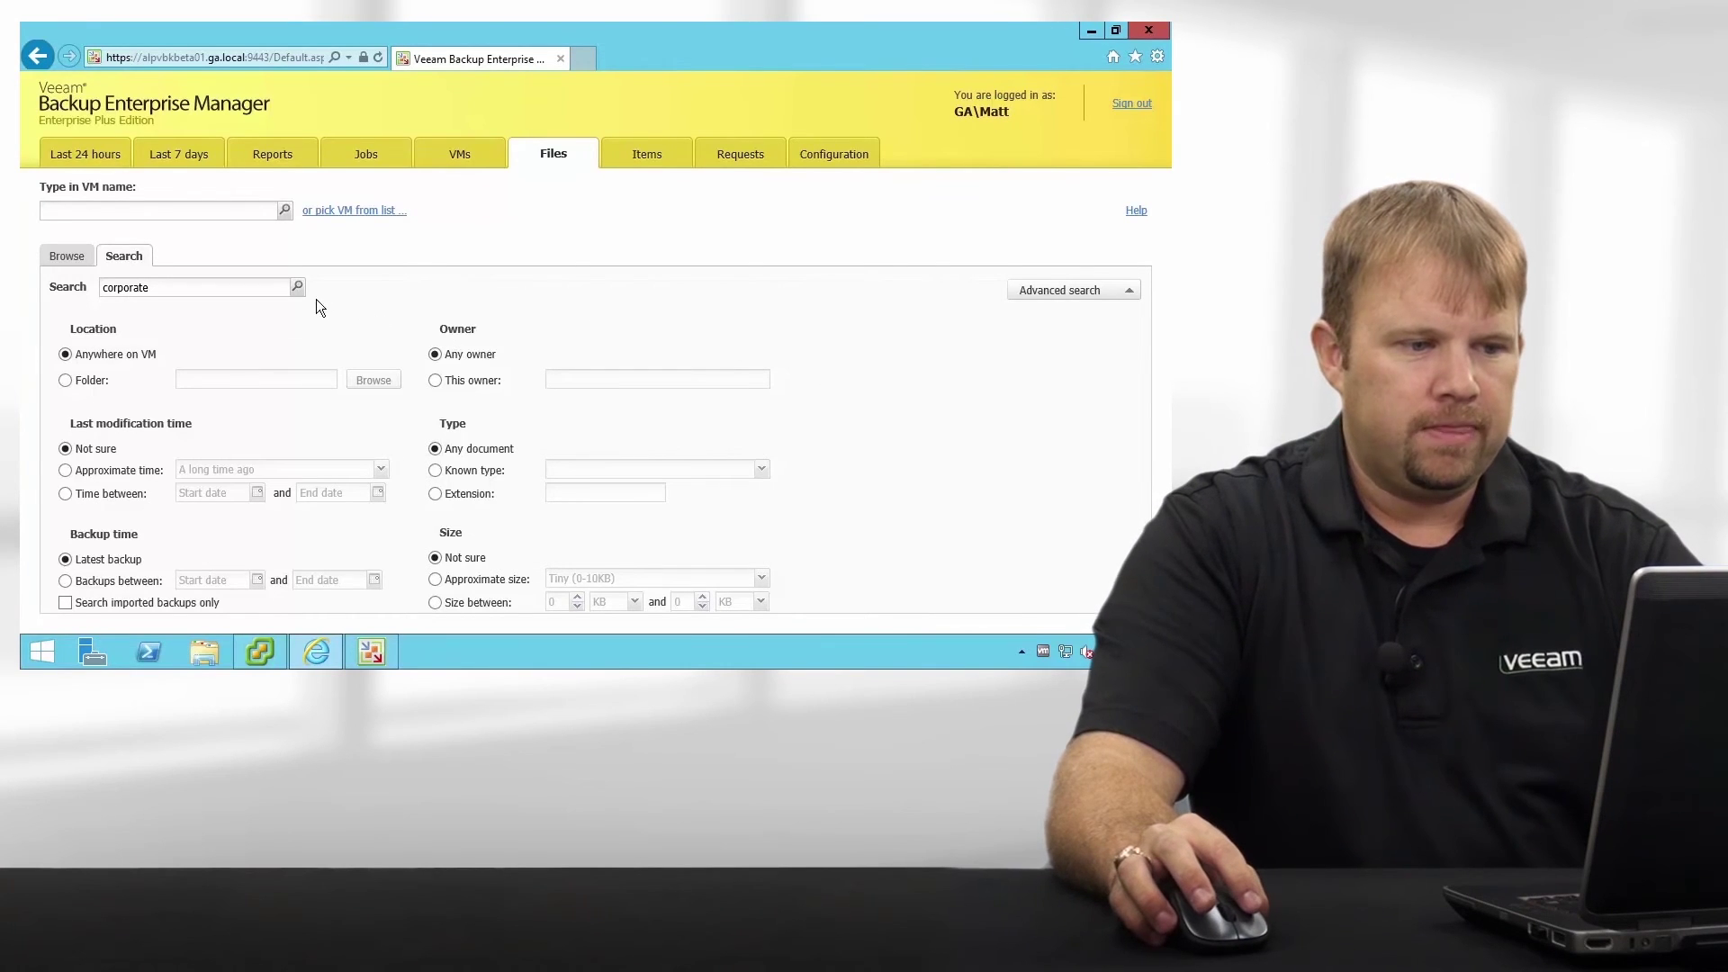
pyautogui.click(267, 288)
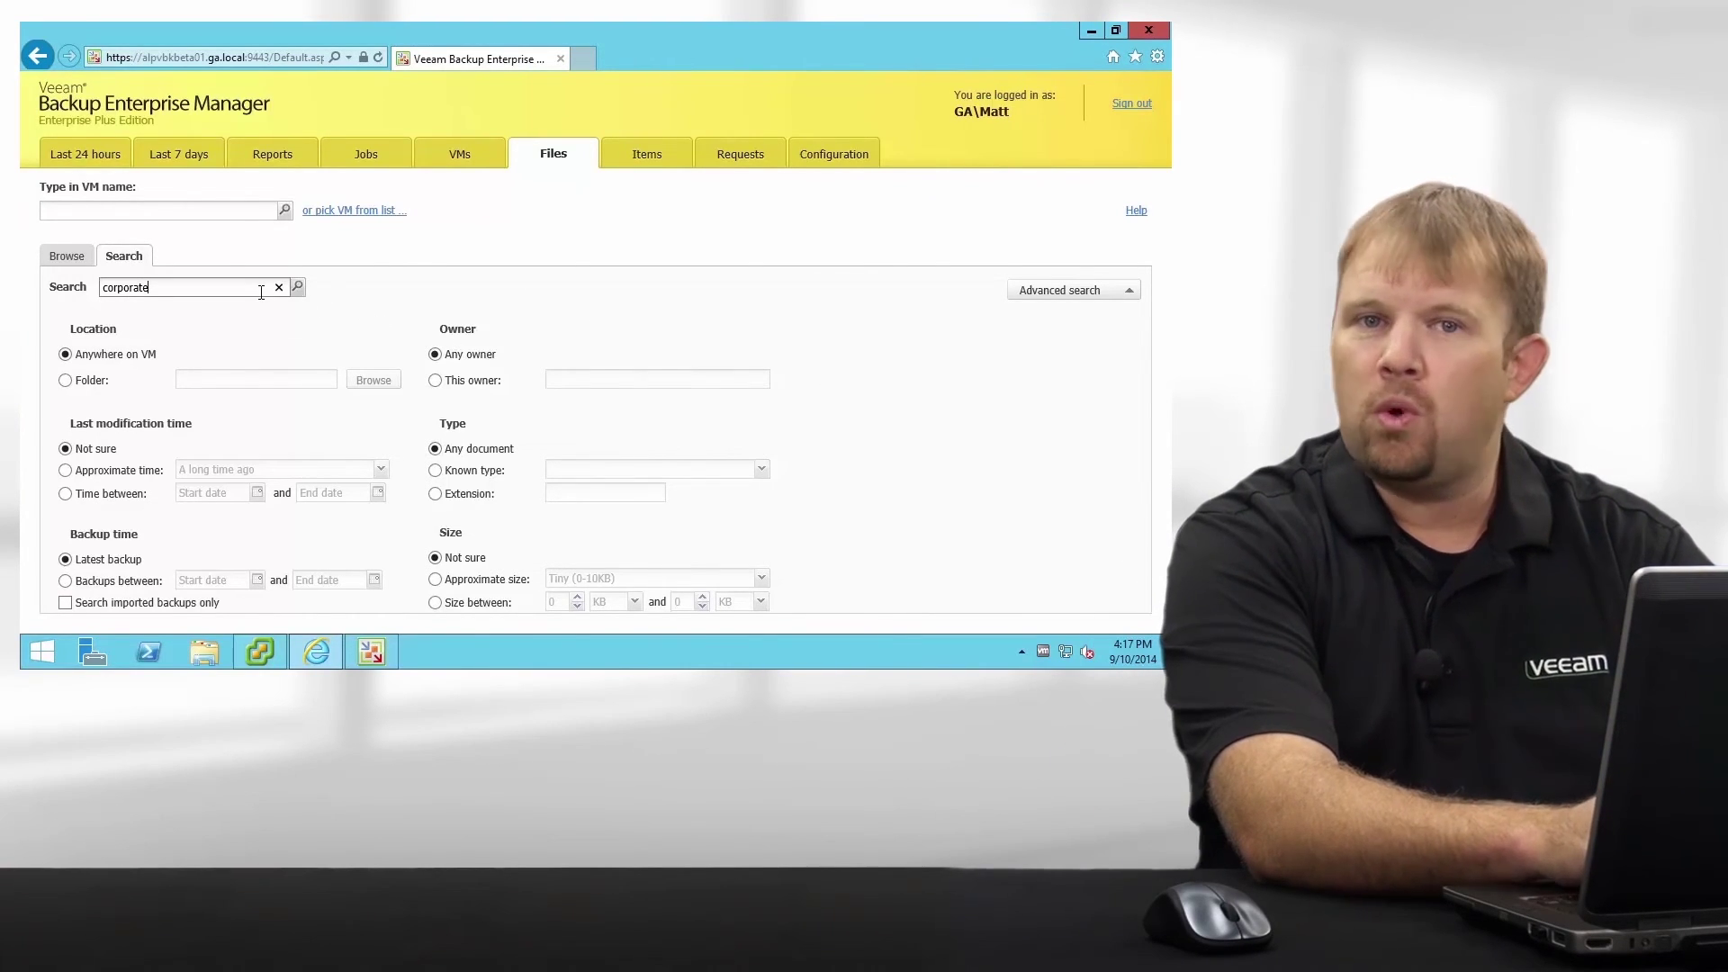
pyautogui.write('*')
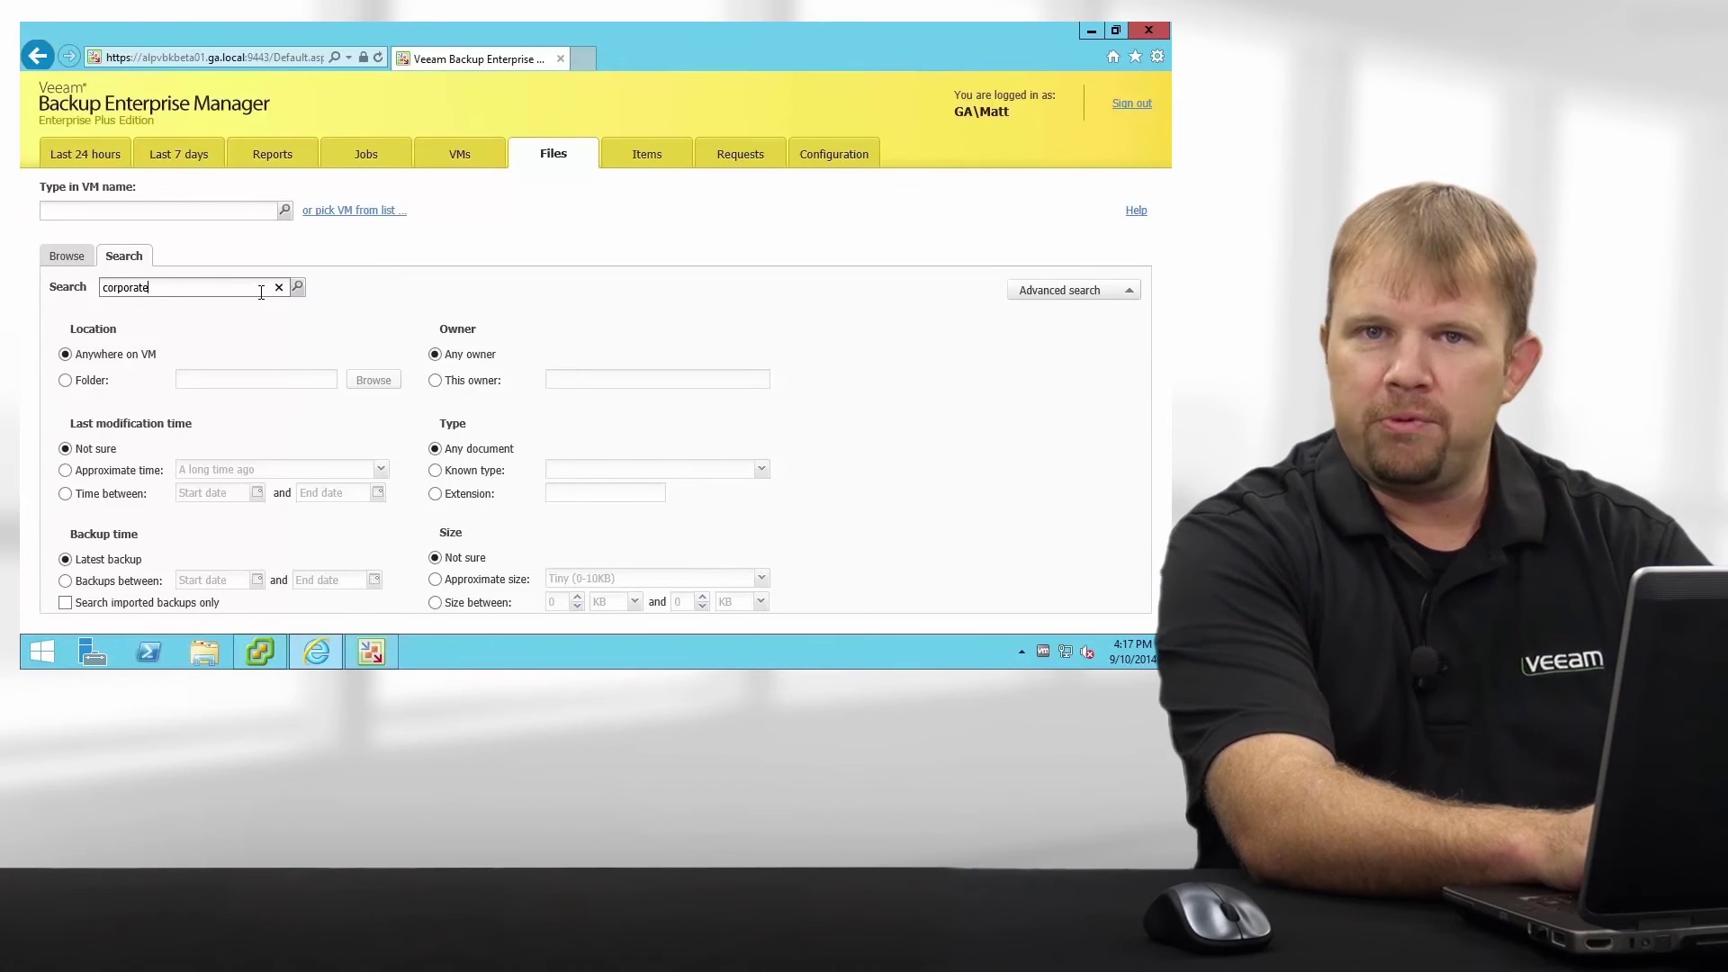
pyautogui.write('.pptx')
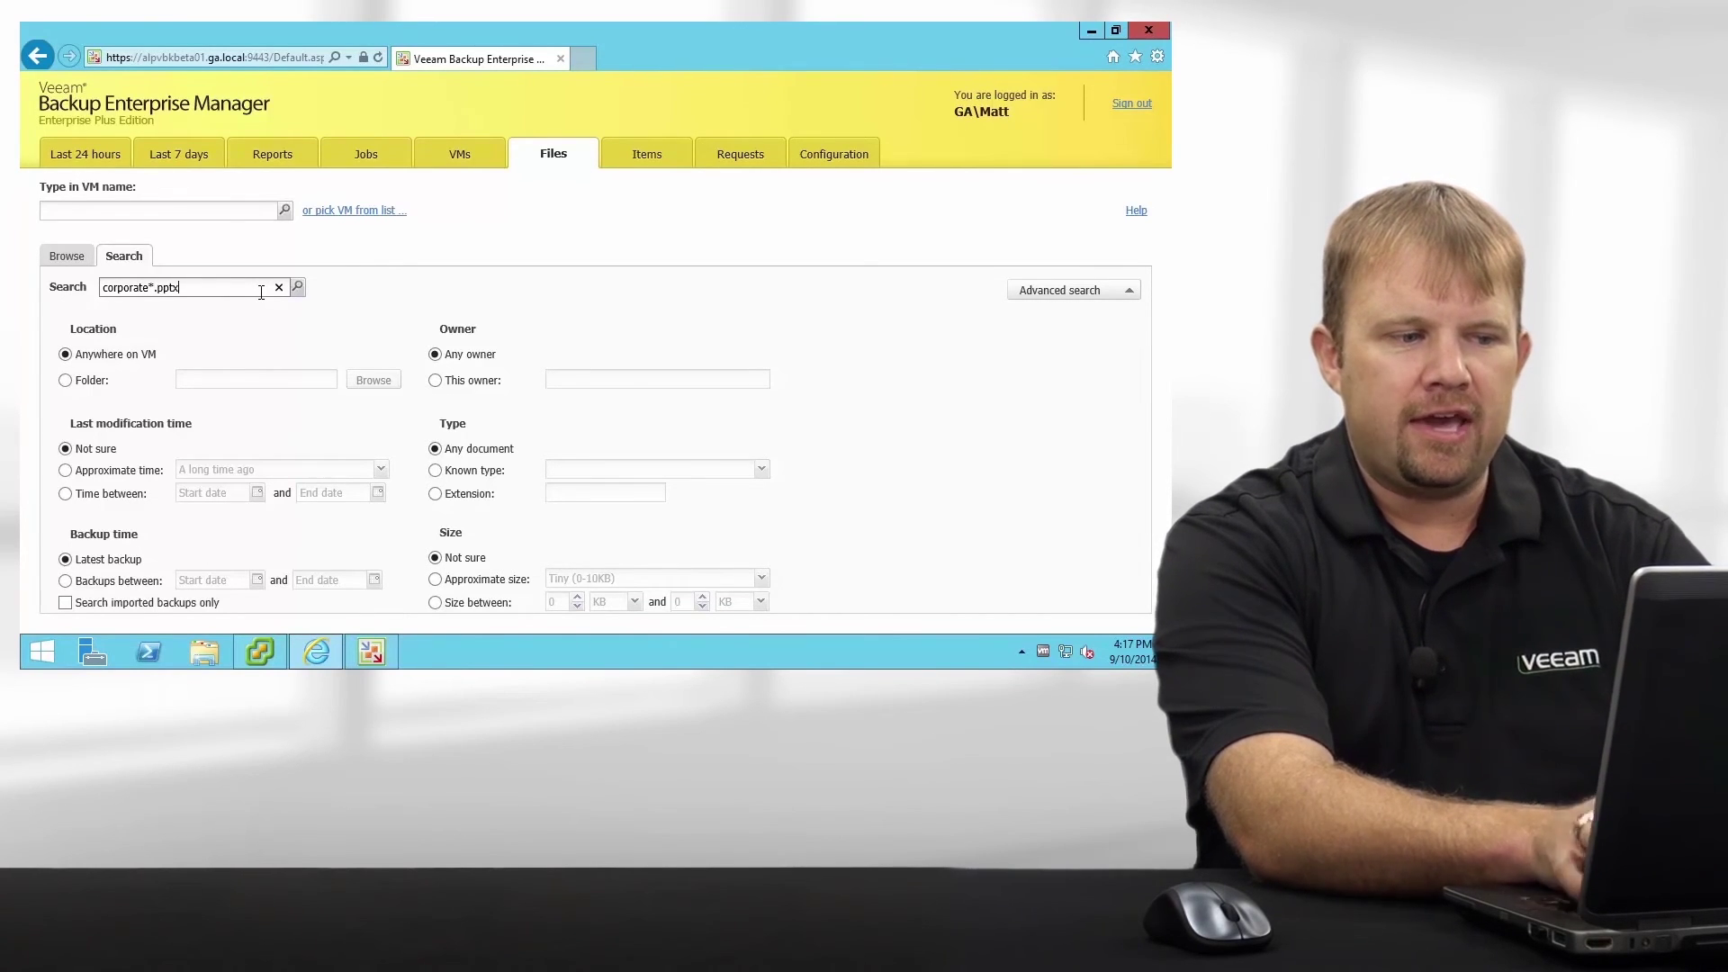
pyautogui.press('Return')
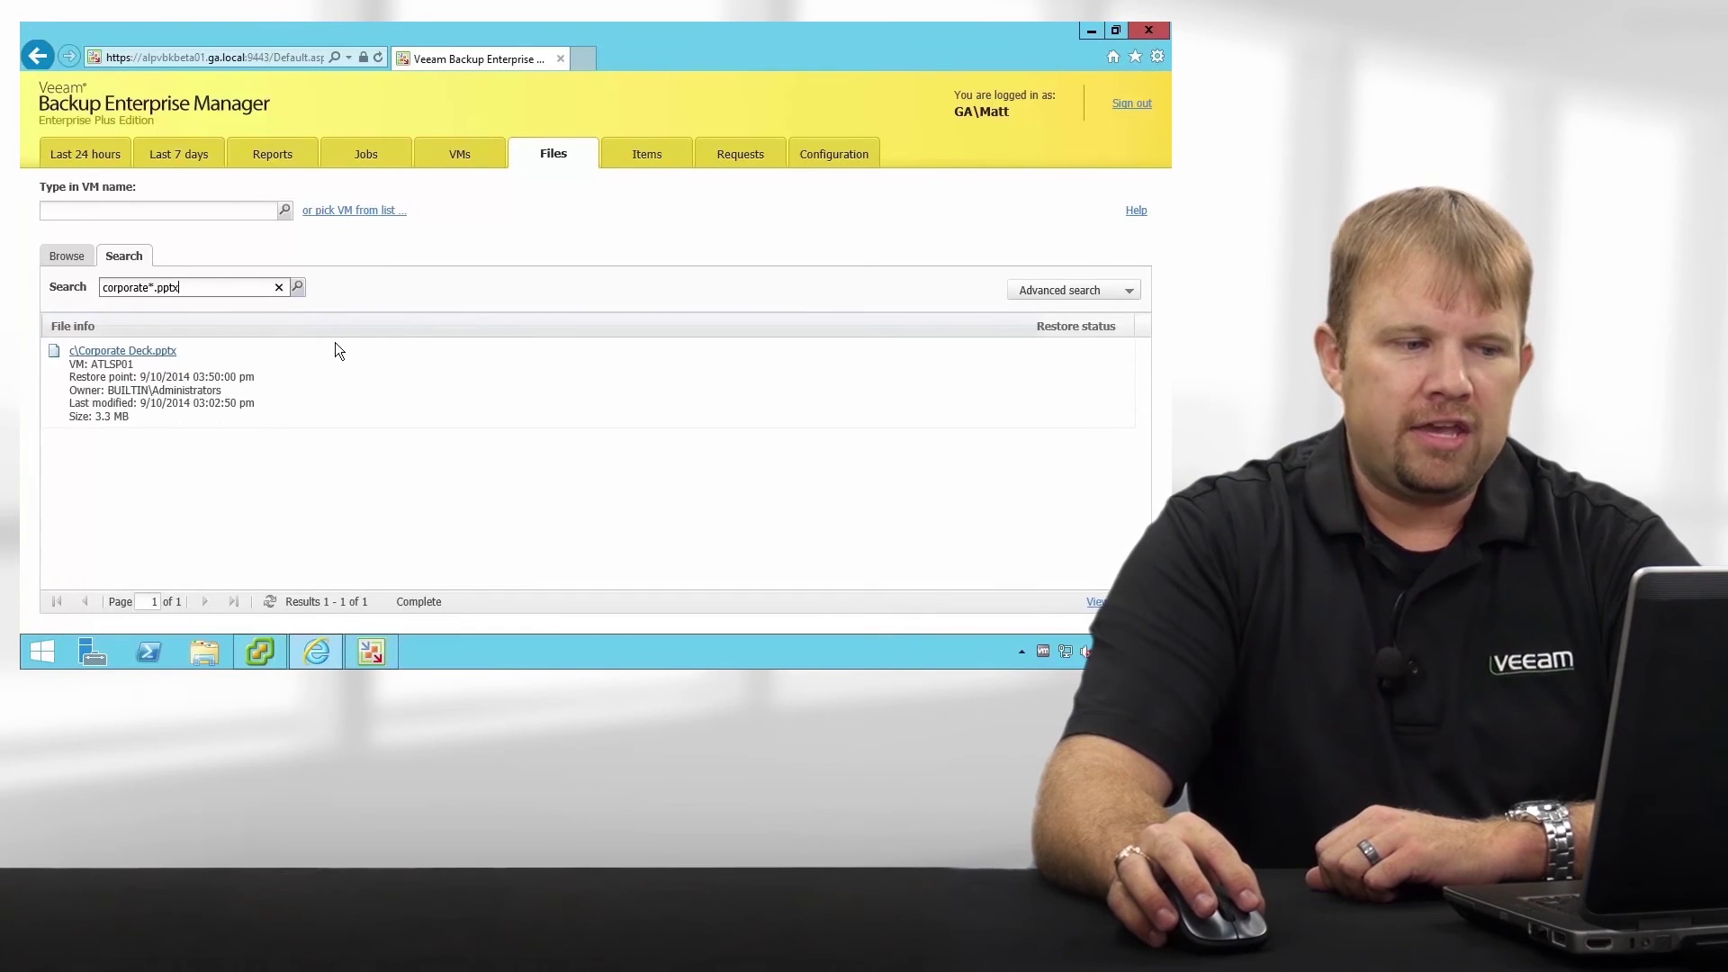
# Show the Restore, Download and Add to restore list options for Corporate Deck.pptx.
pyautogui.rightClick(144, 364)
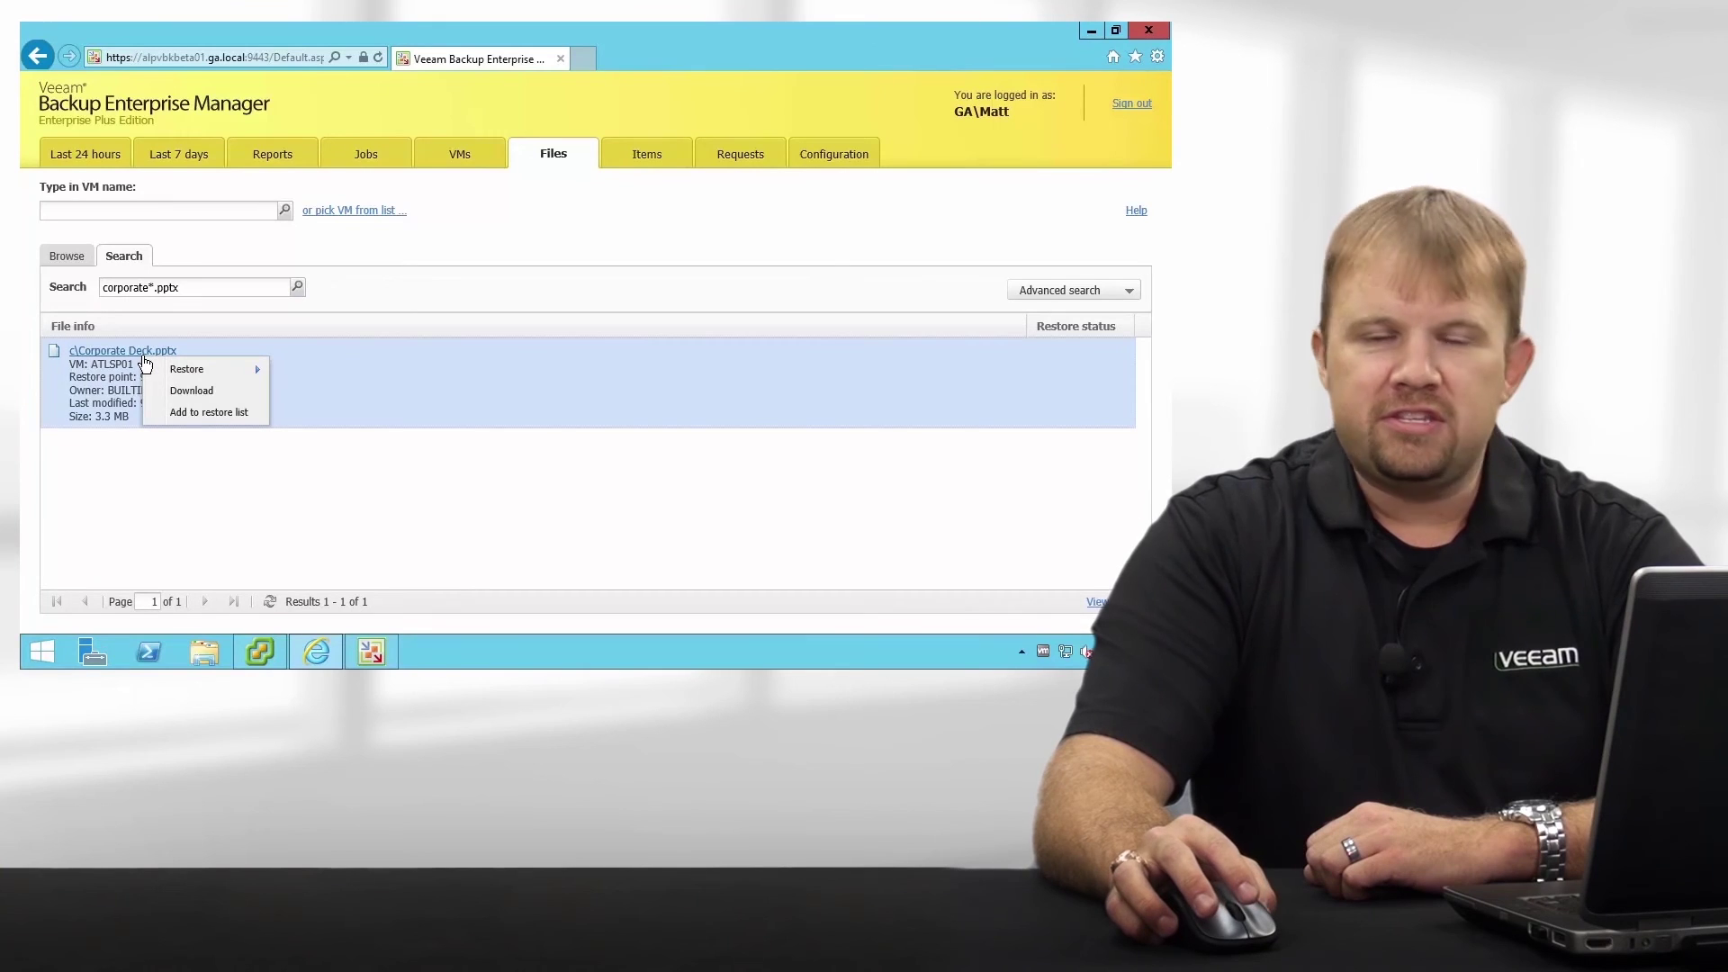